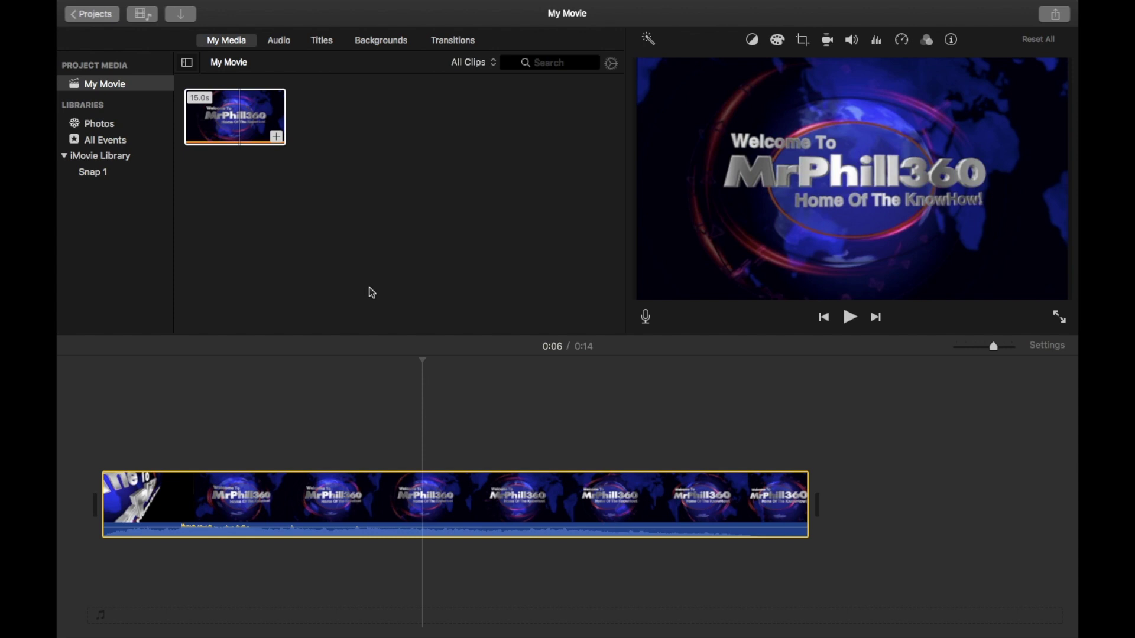
Step: Choose Share > File to export My Movie as a video file
left_click(1049, 17)
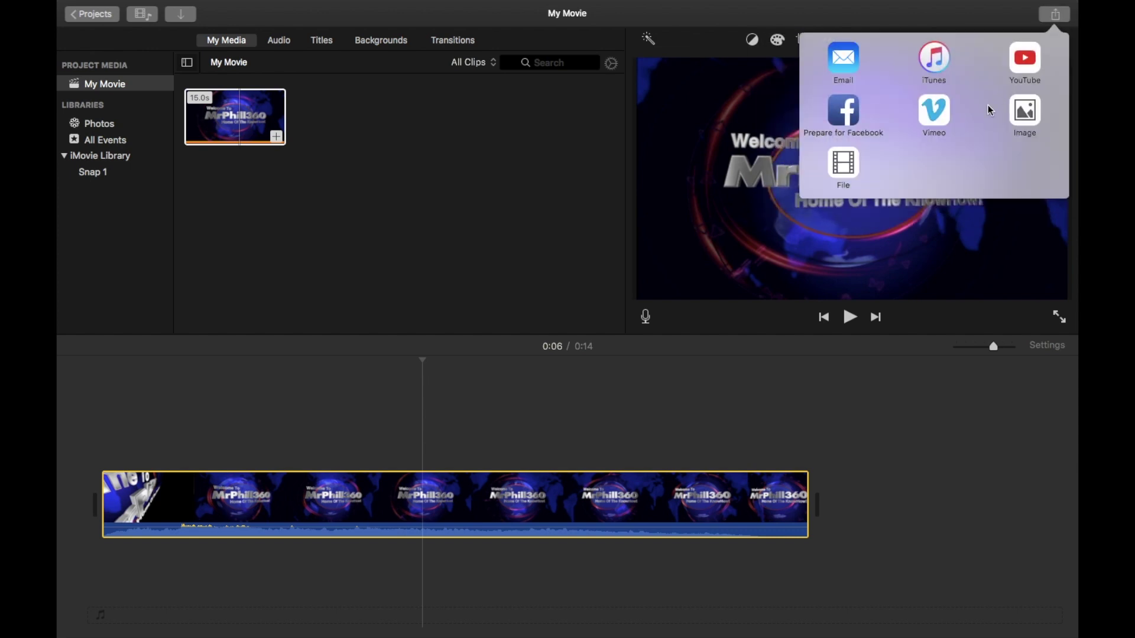
left_click(847, 164)
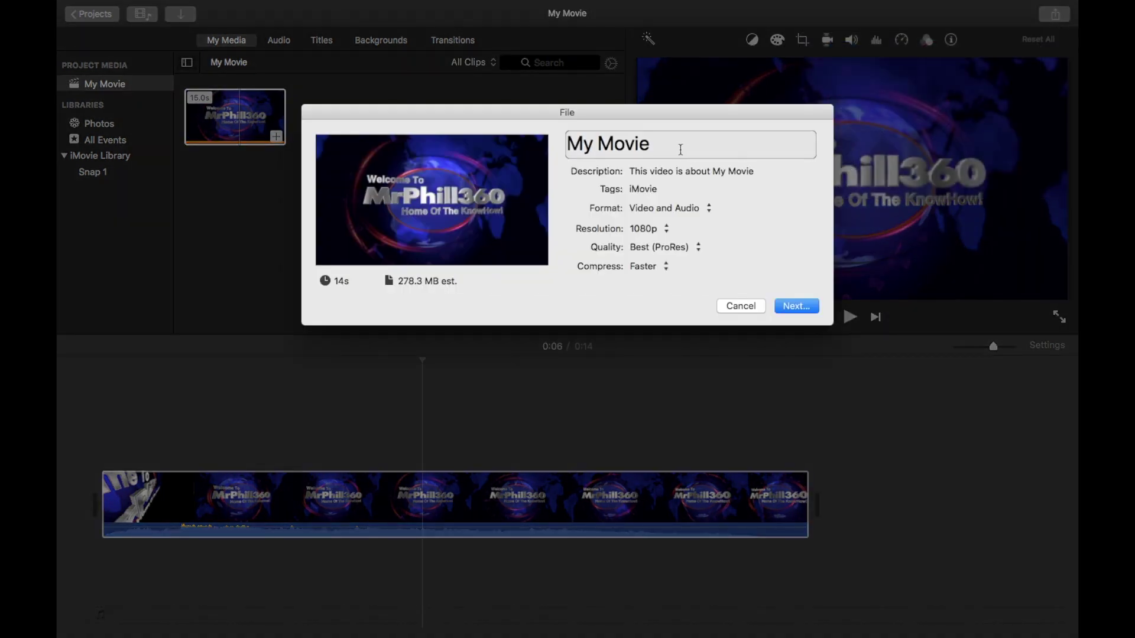
Step: Select the My Movie title field so it can be renamed to Intro
double_click(583, 143)
triple_click(583, 143)
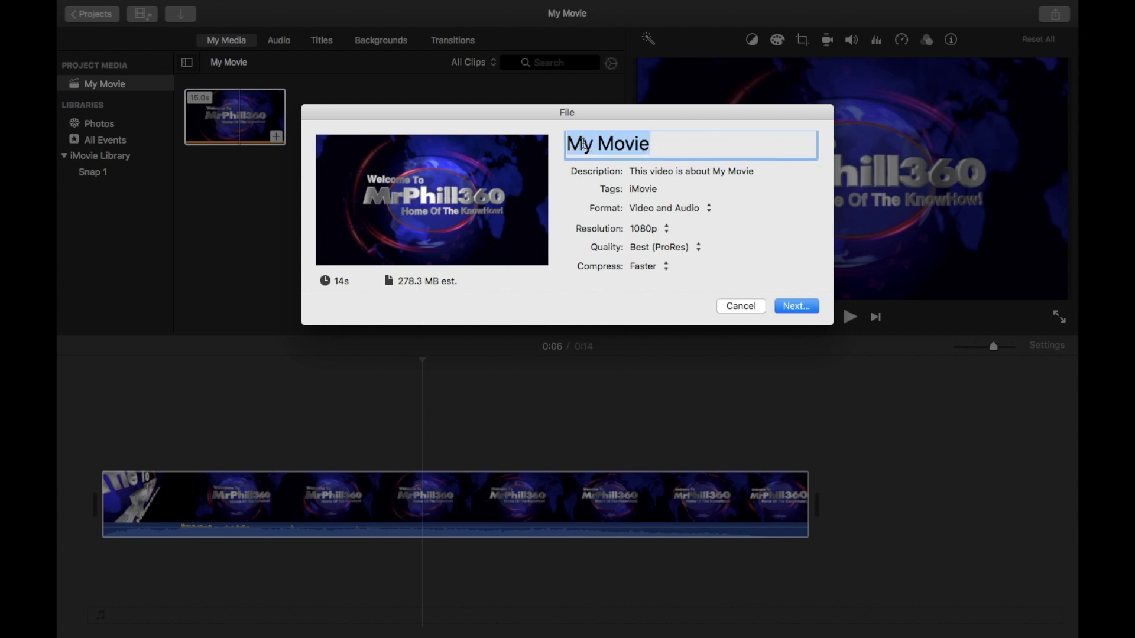
type("Intr")
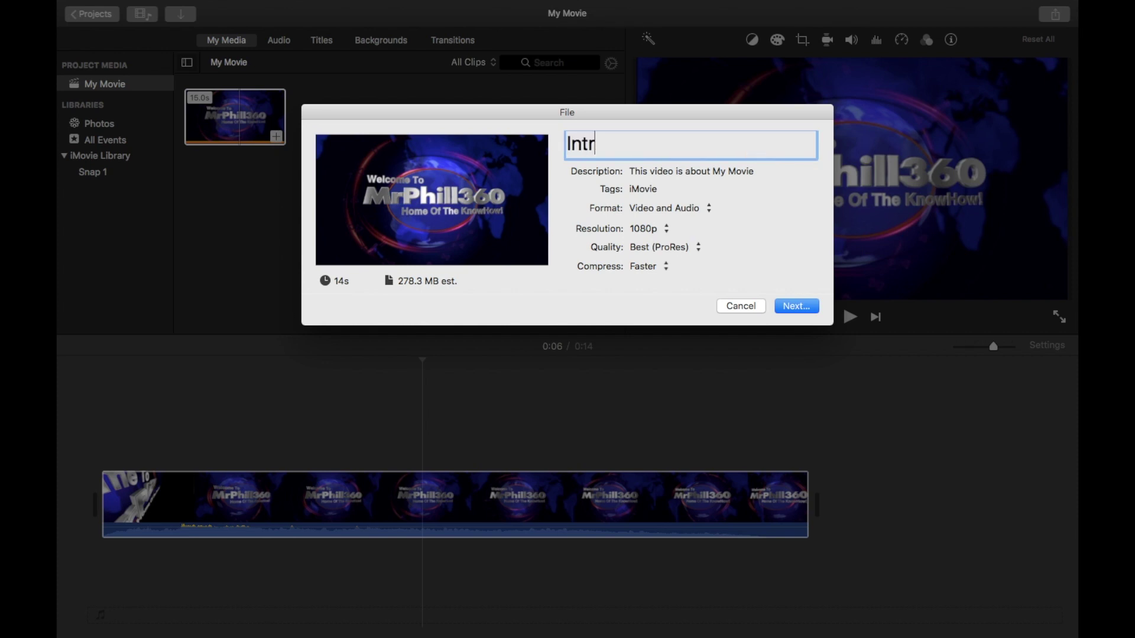
type("o")
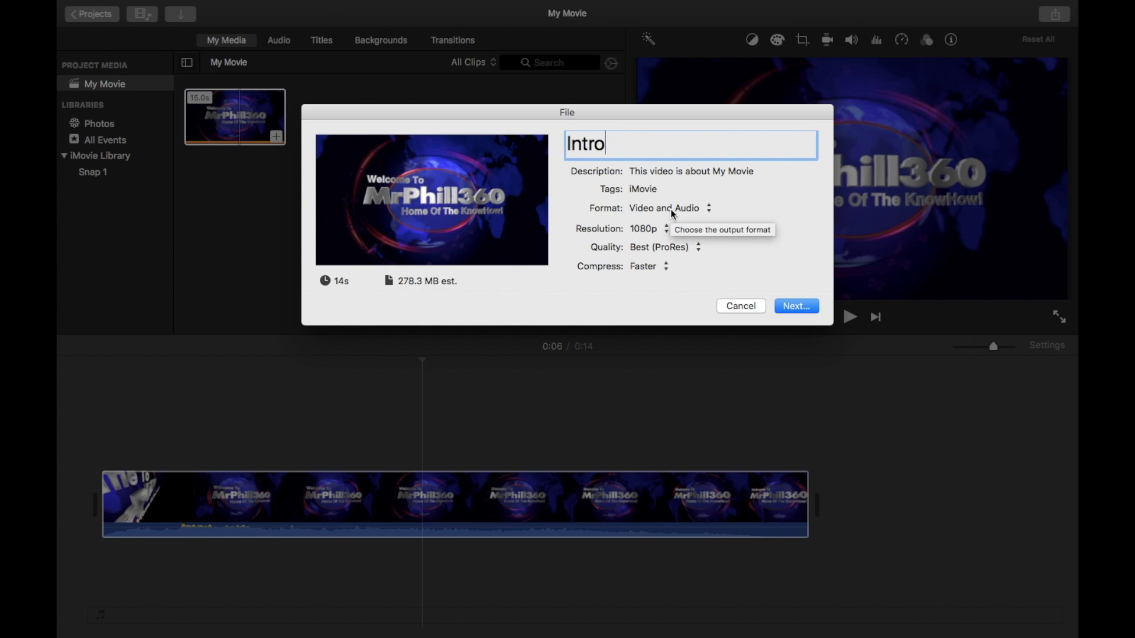
Step: Keep the format as Video and Audio and the resolution at 1080p
left_click(671, 209)
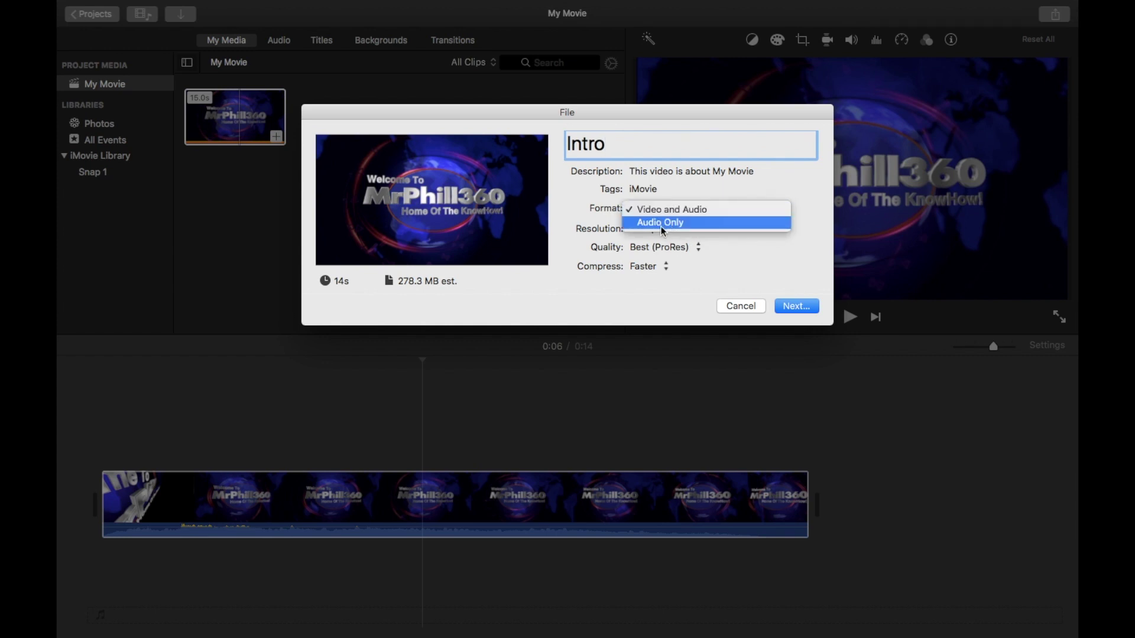
left_click(569, 196)
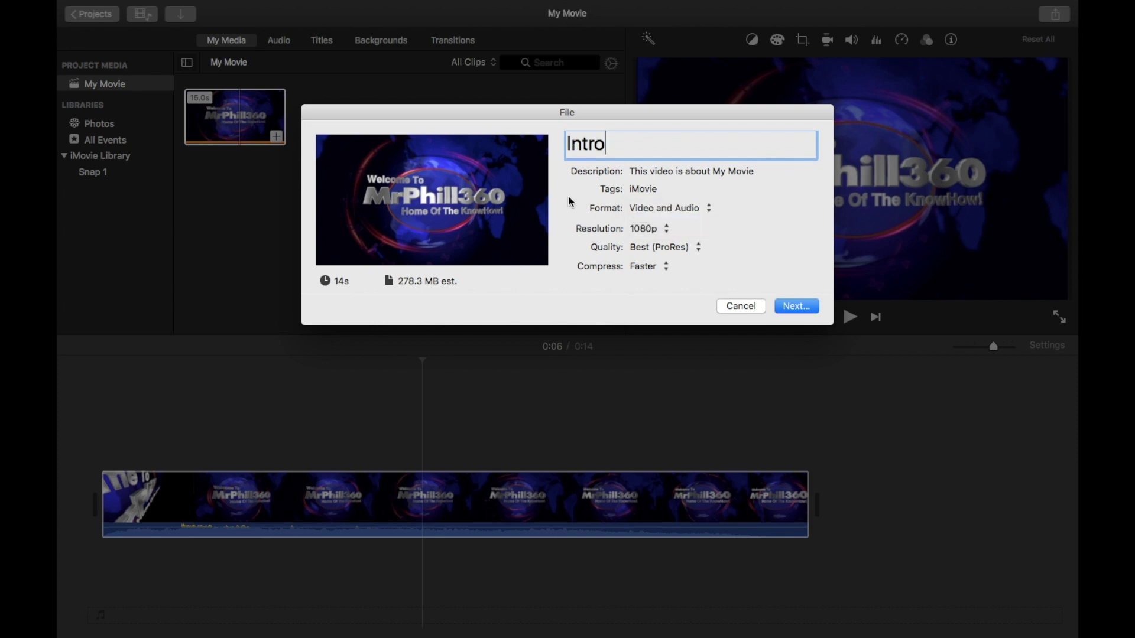
left_click(651, 229)
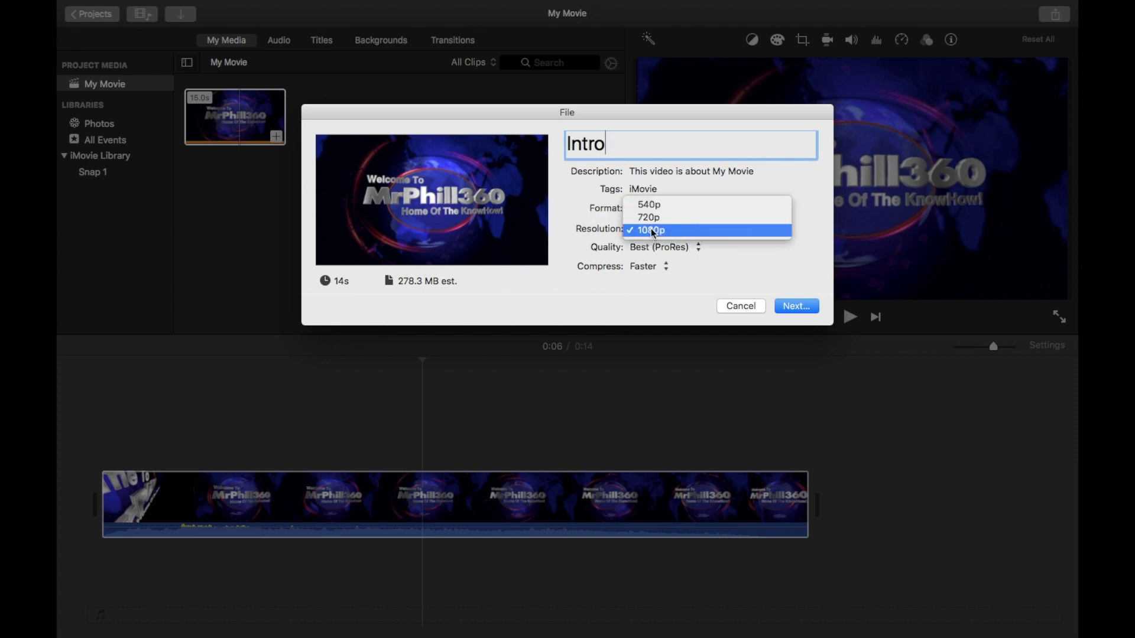
left_click(692, 232)
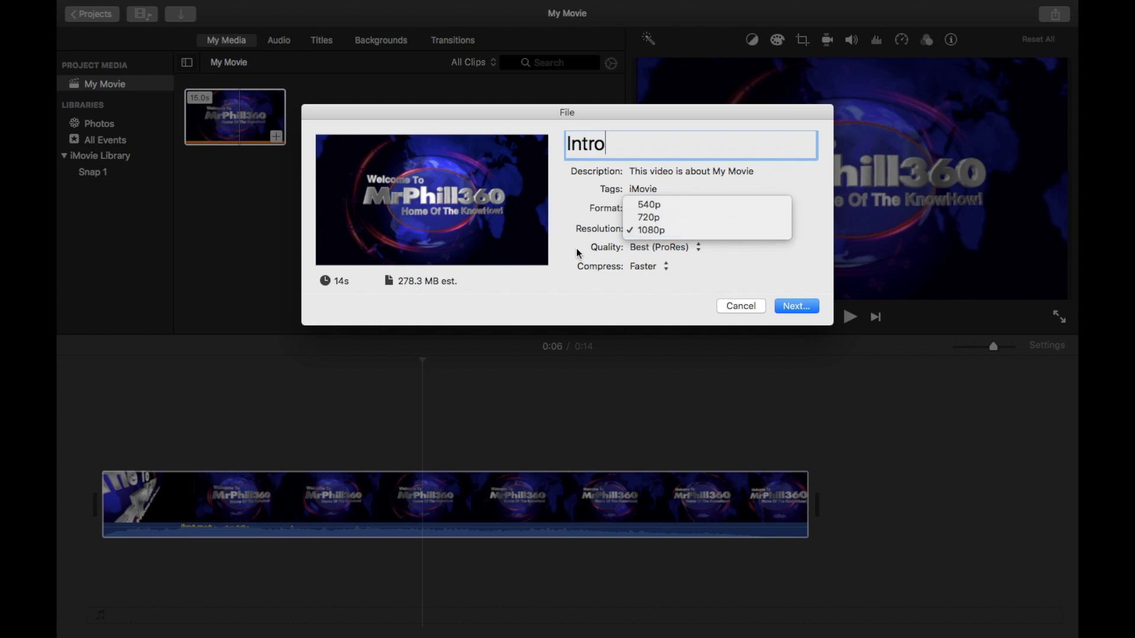
Step: Settle the quality on High after trying Best (ProRes), about 37.8 MB
left_click(638, 248)
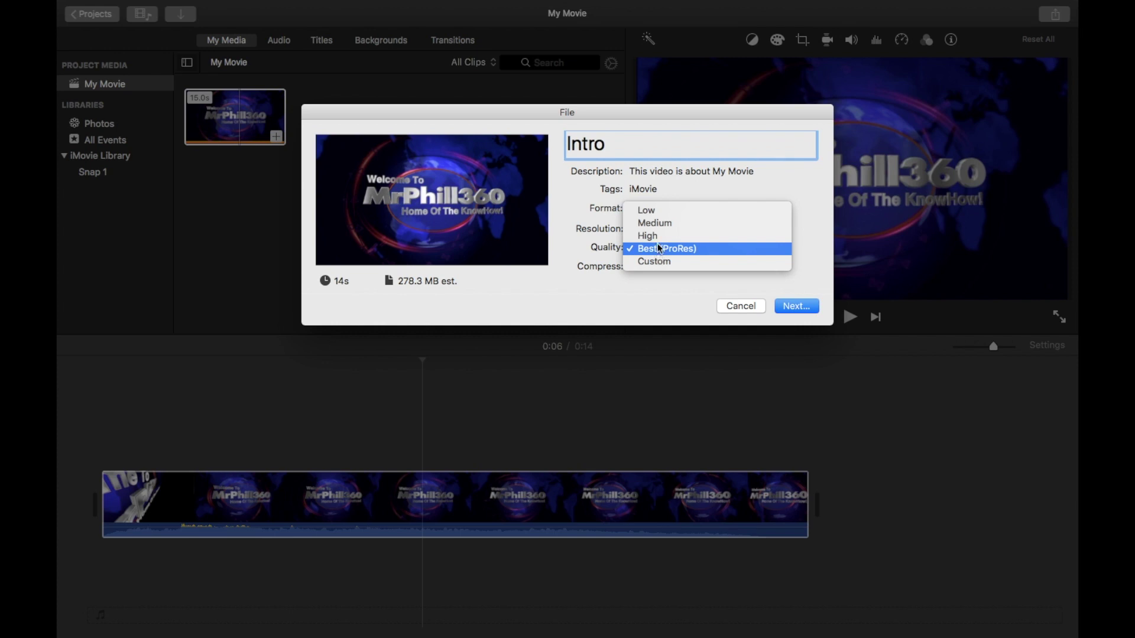
left_click(657, 236)
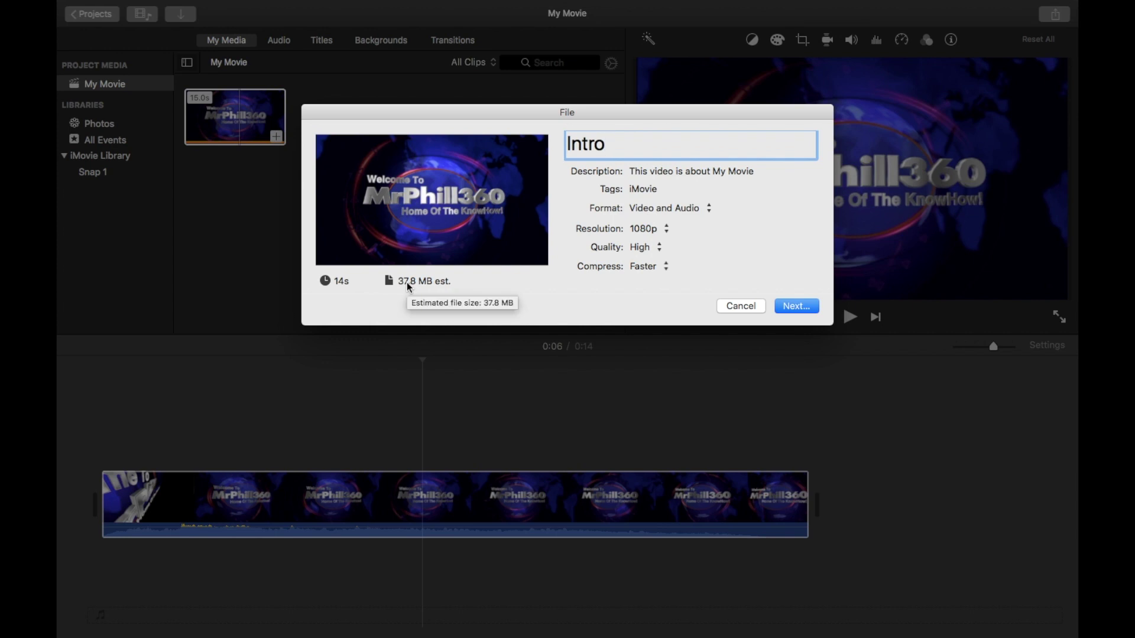
left_click(642, 249)
left_click(652, 264)
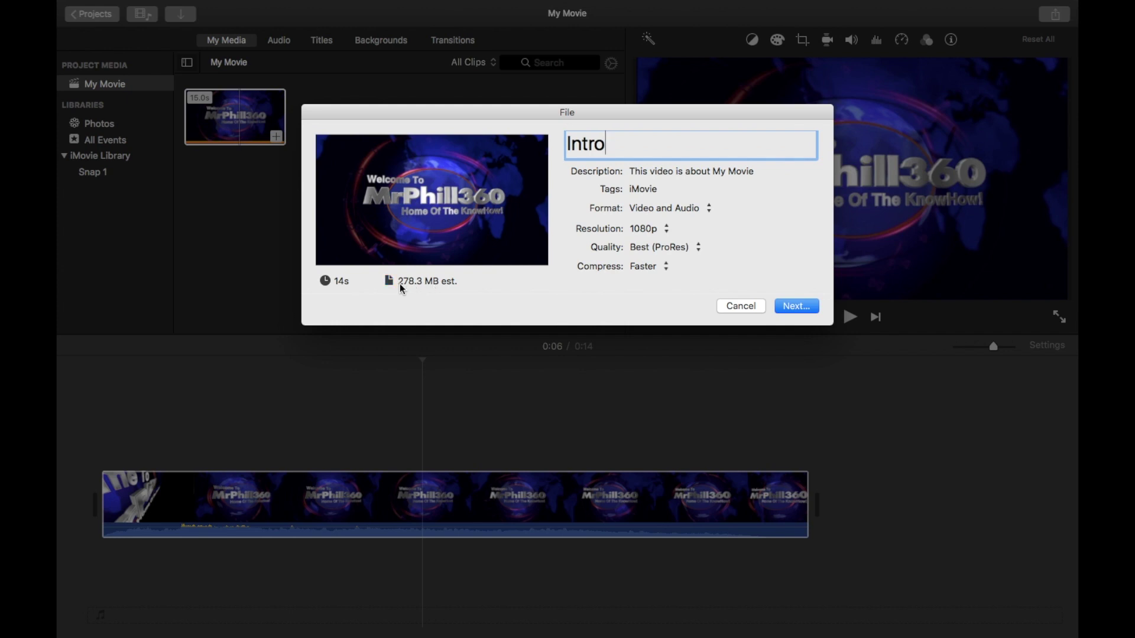
left_click(689, 249)
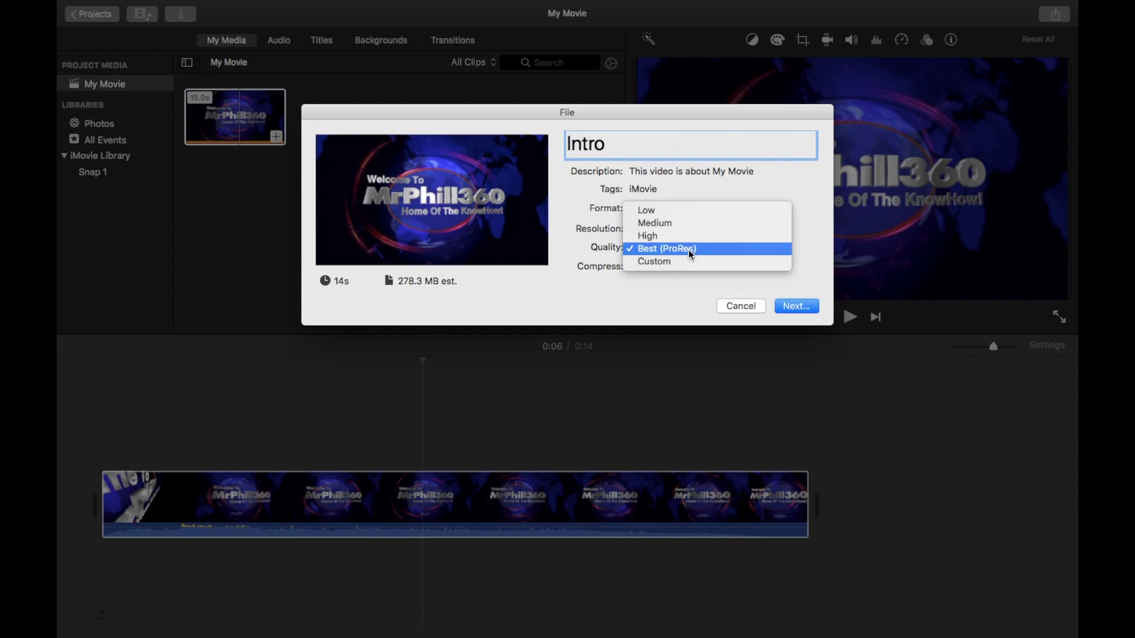
left_click(675, 239)
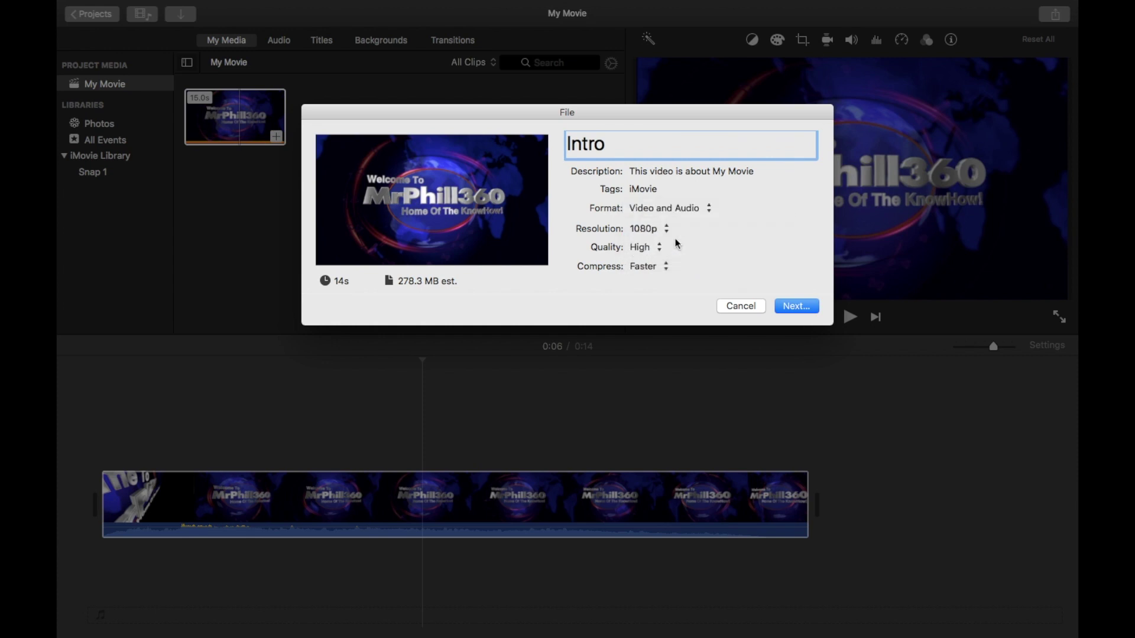
Step: Set Compress to Better Quality instead of Faster
left_click(650, 267)
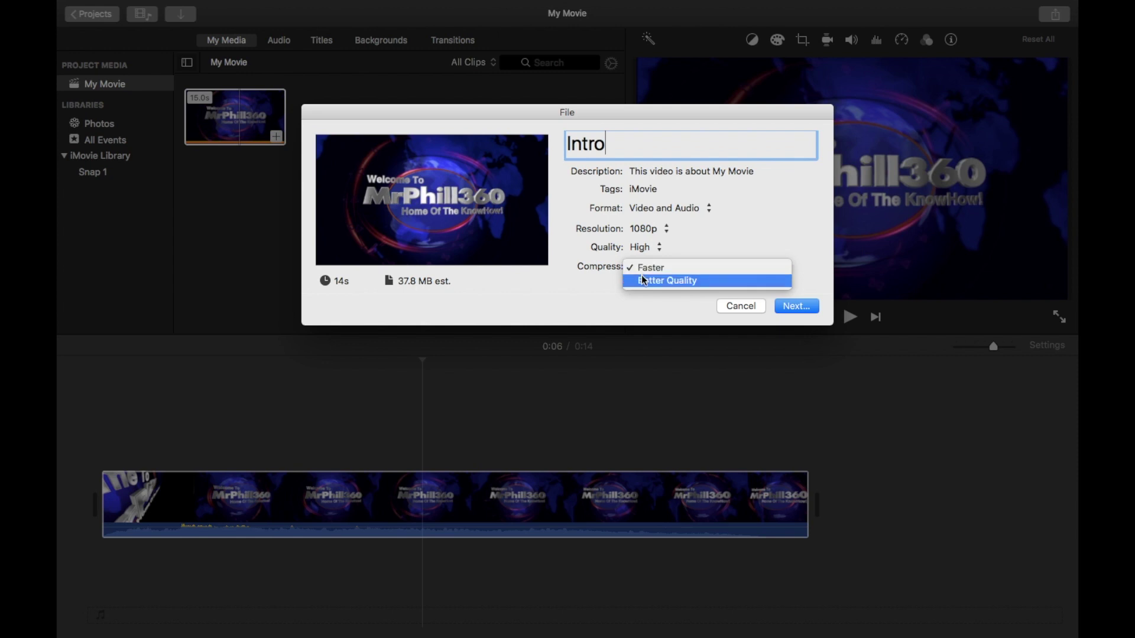
left_click(641, 277)
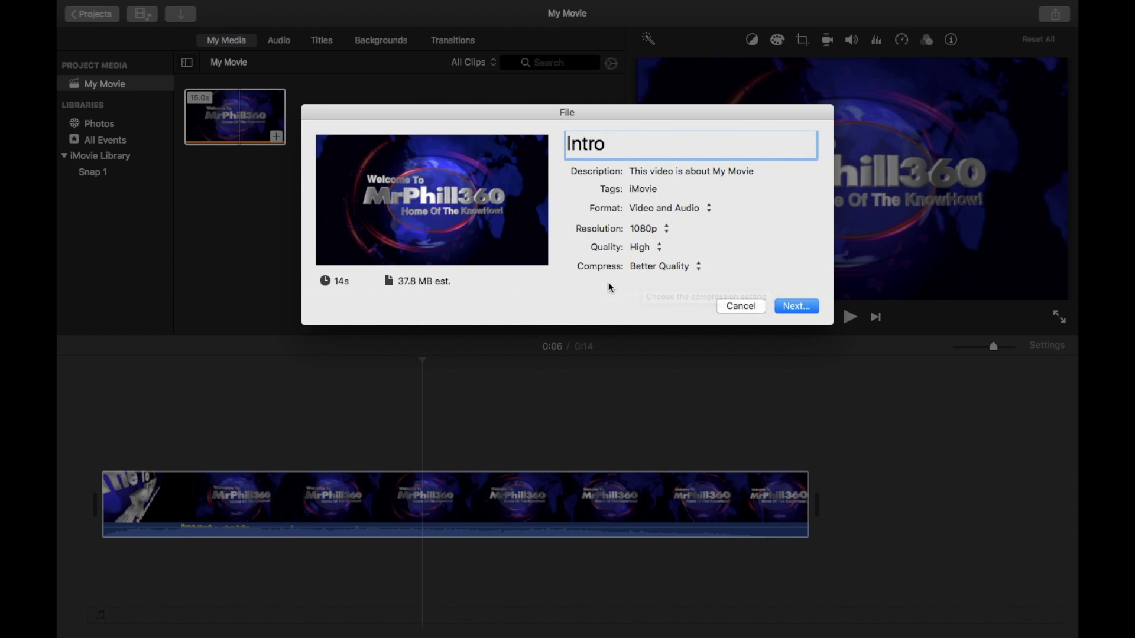
Step: Save the export as Intro on the Desktop and start exporting
left_click(794, 306)
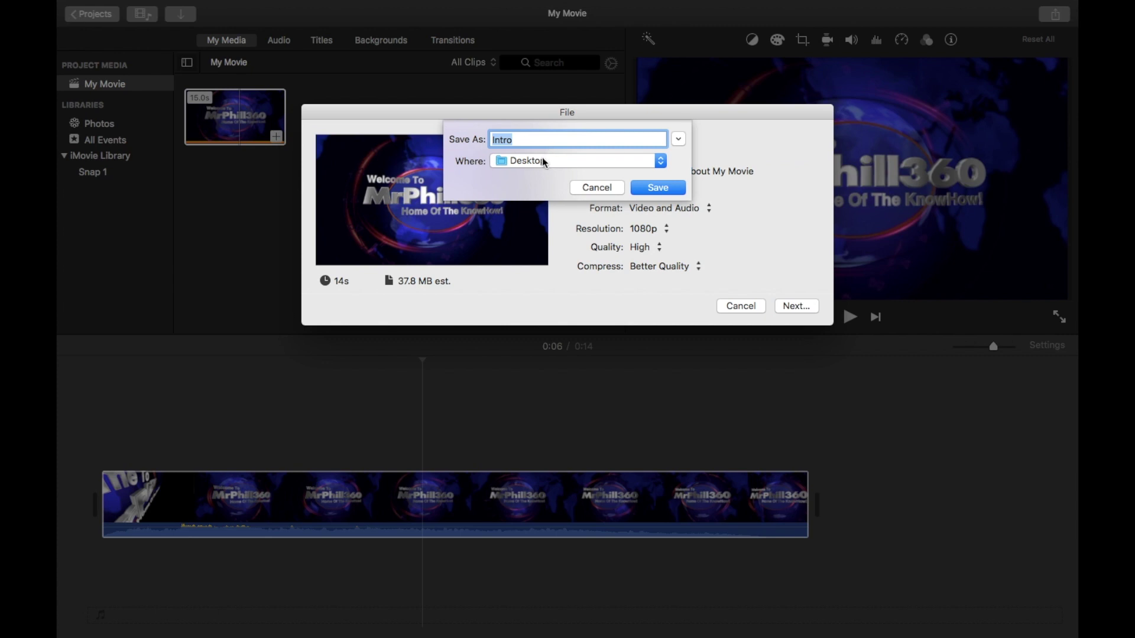
left_click(658, 188)
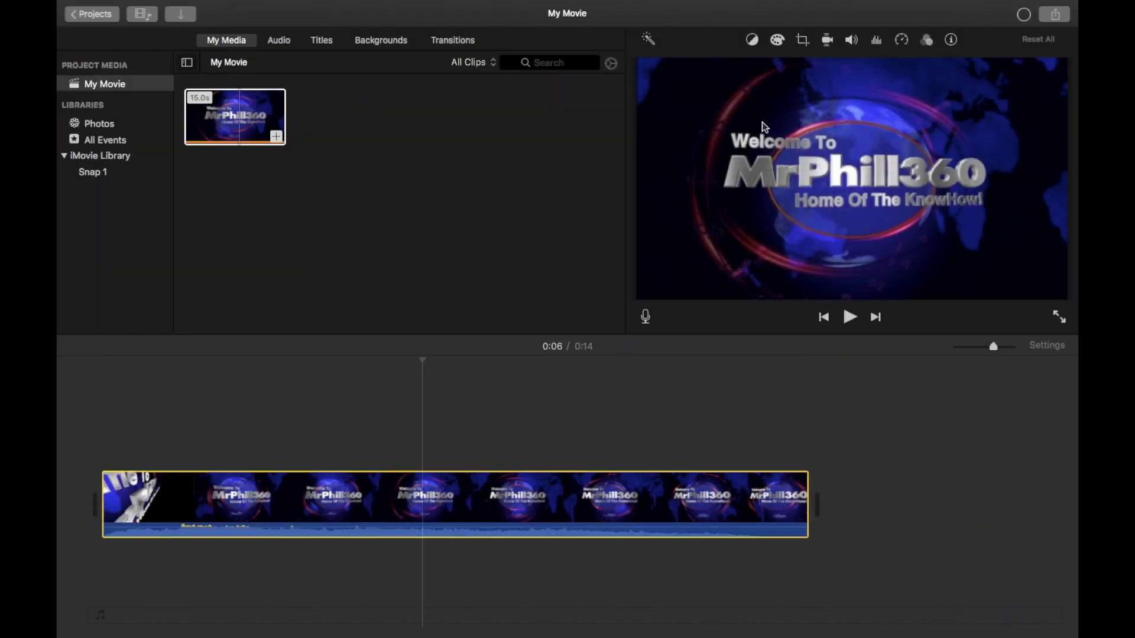
Step: Check the export progress indicator while Intro.mp4 is written
left_click(1025, 16)
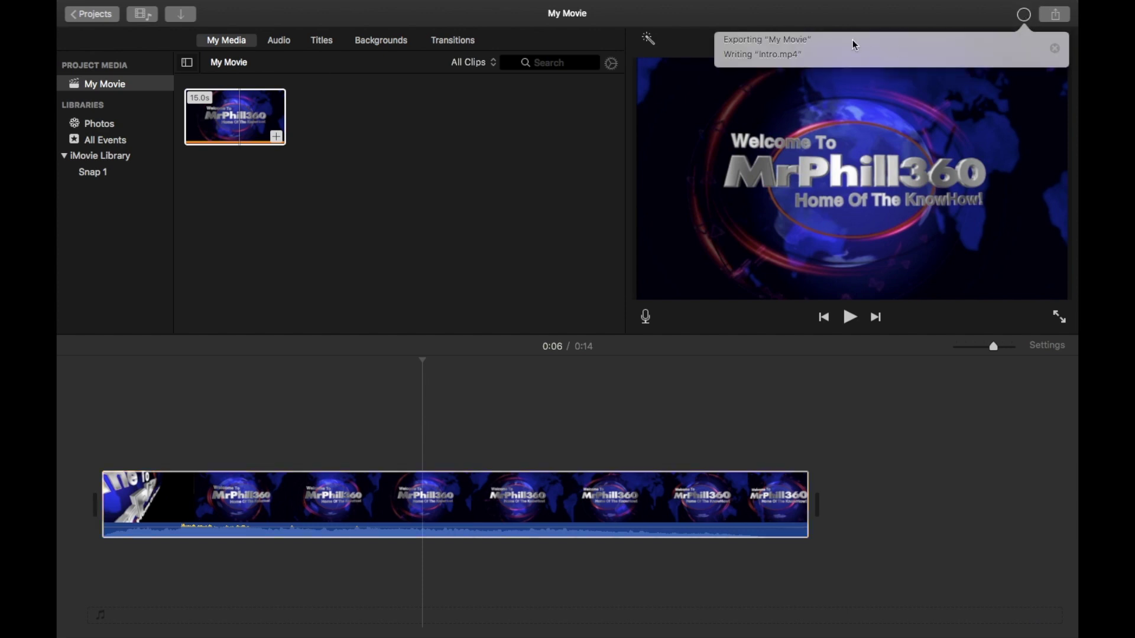